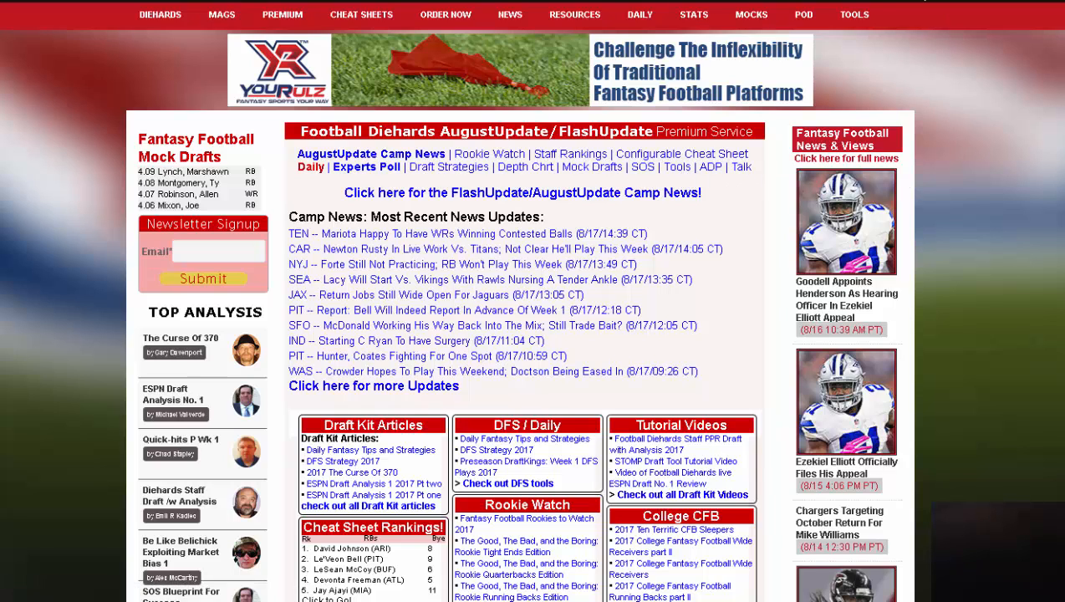
Step: Open the STOMP Draft Tool and drop Kevin White (CHI) and Carson Wentz (PHI) from the targeted players, submitting the changes
mouse_move(853, 20)
left_click(855, 115)
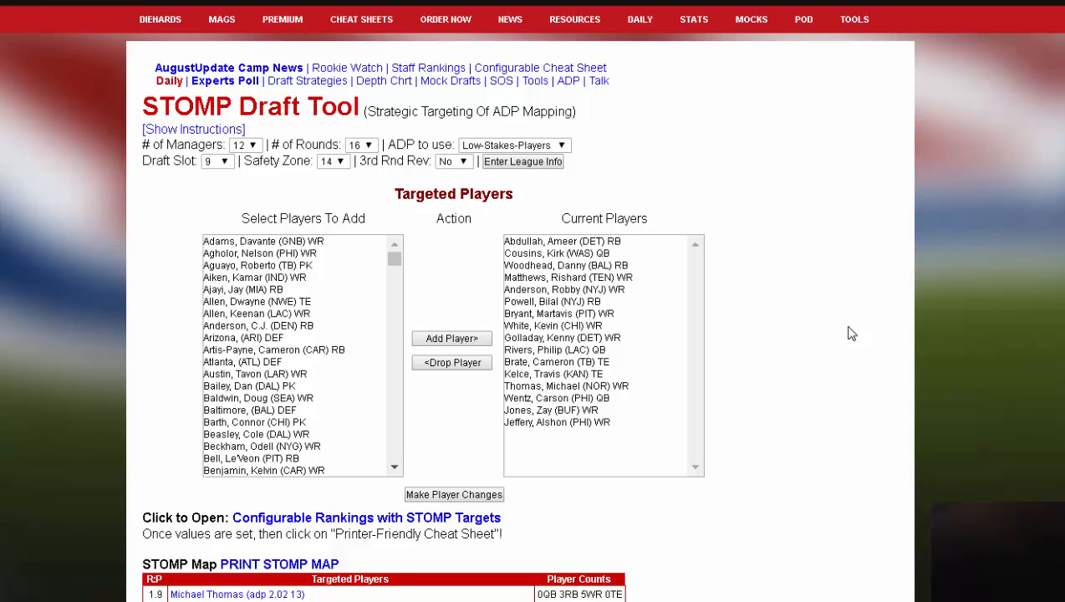
left_click(525, 326)
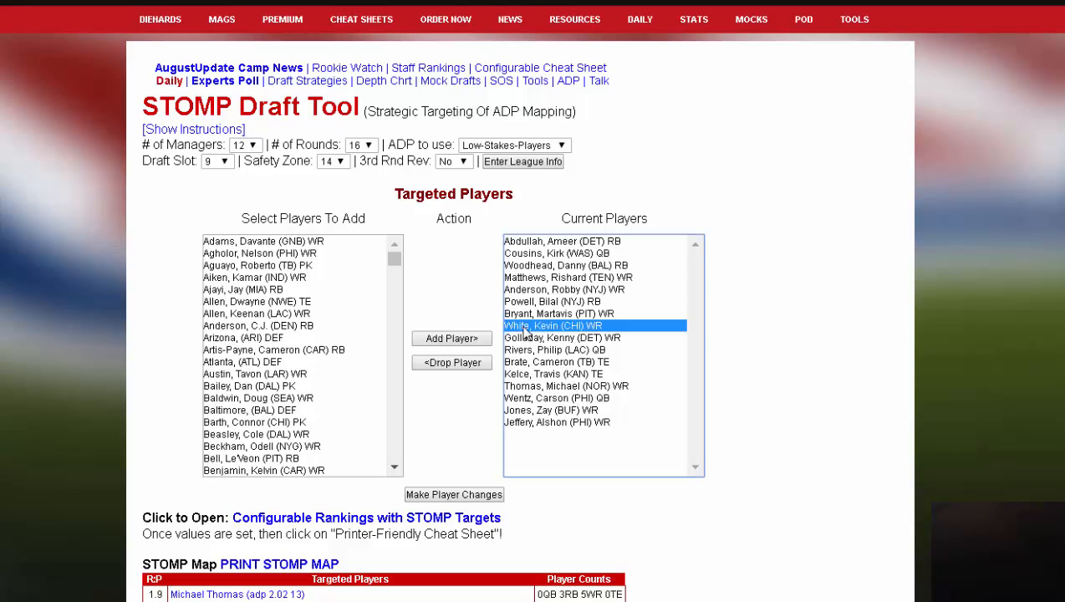
left_click(453, 363)
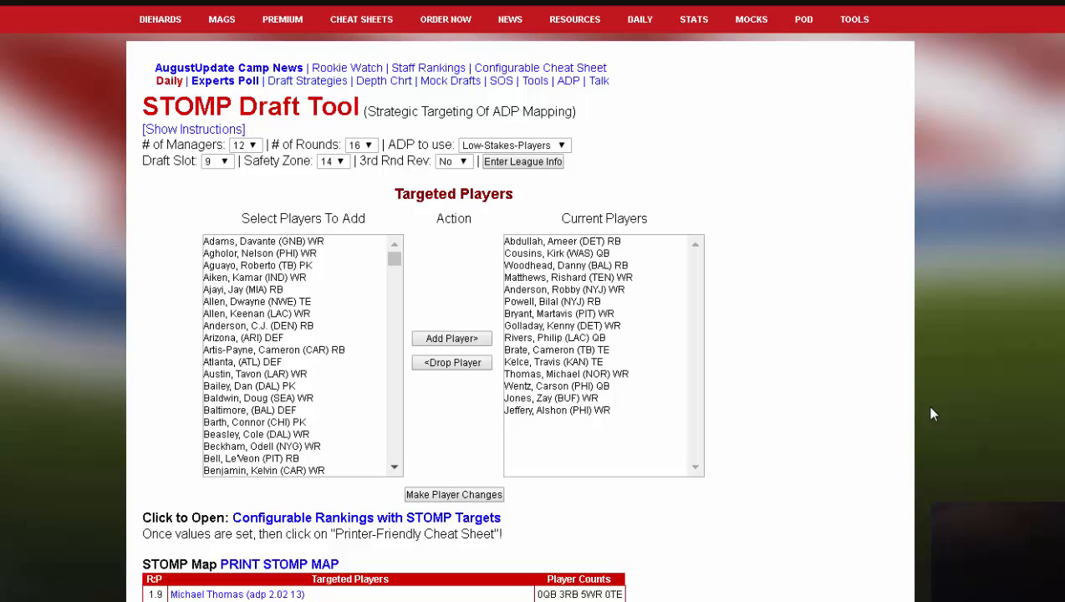
left_click(564, 386)
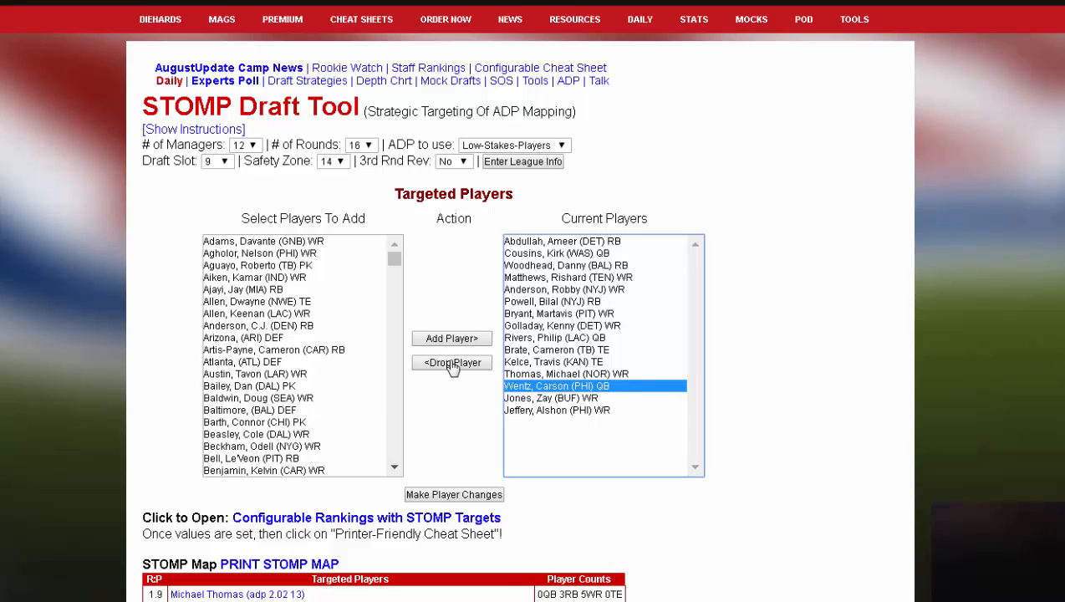
left_click(452, 364)
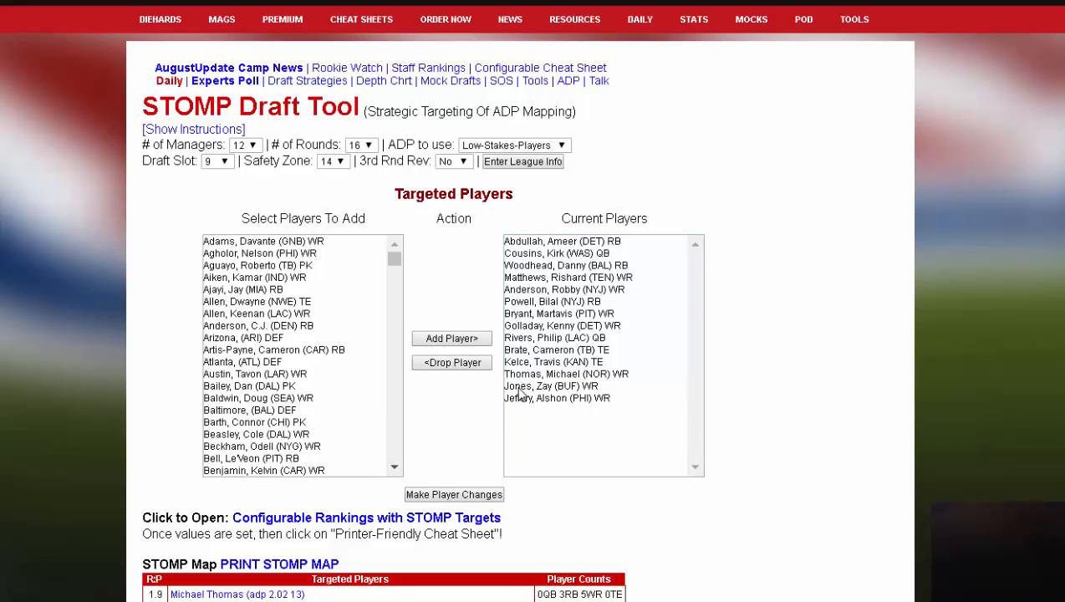
left_click(479, 501)
Step: Add Ben Roethlisberger (PIT) QB to the targeted players and submit the player changes
left_click(333, 338)
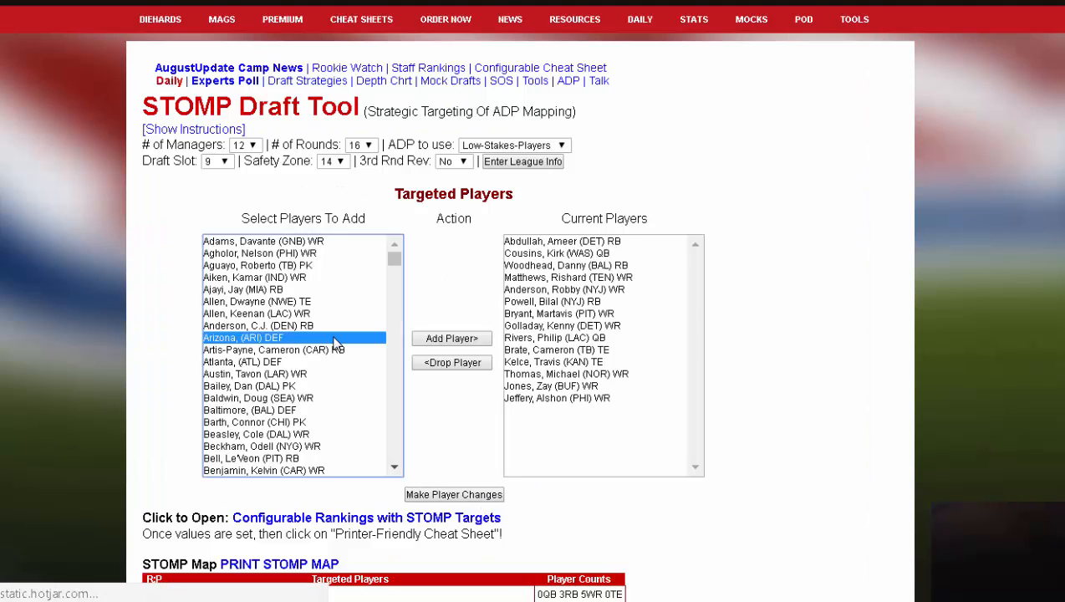
type("ro")
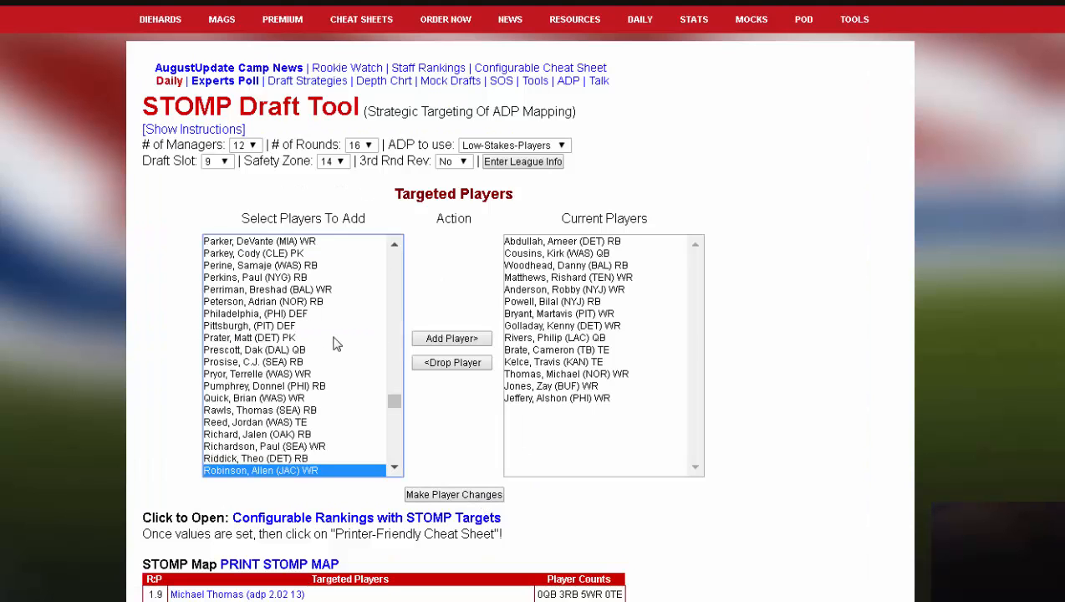
type("ebe")
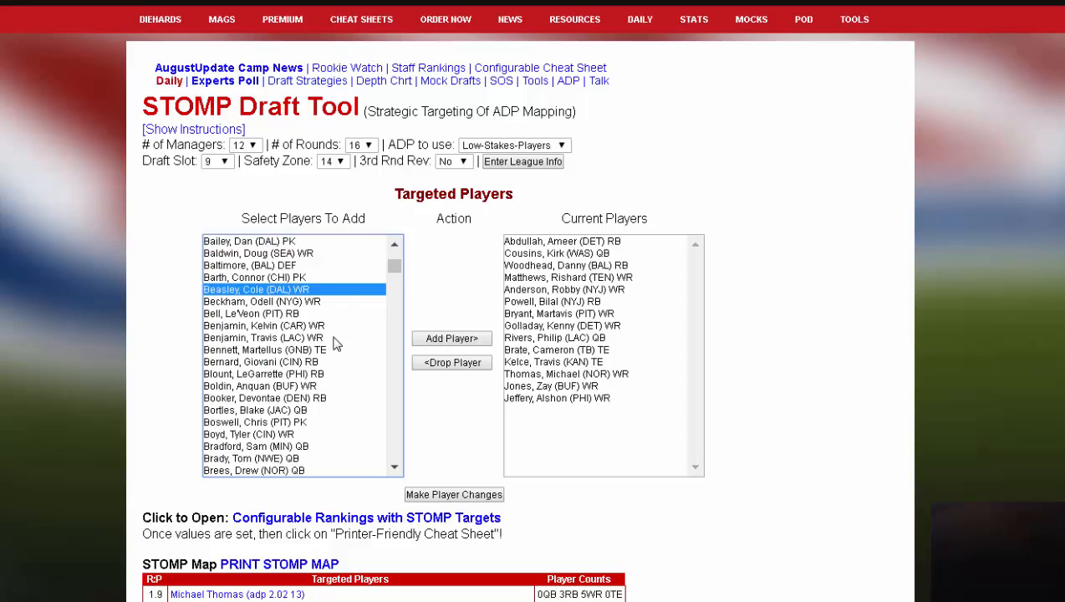
type("re")
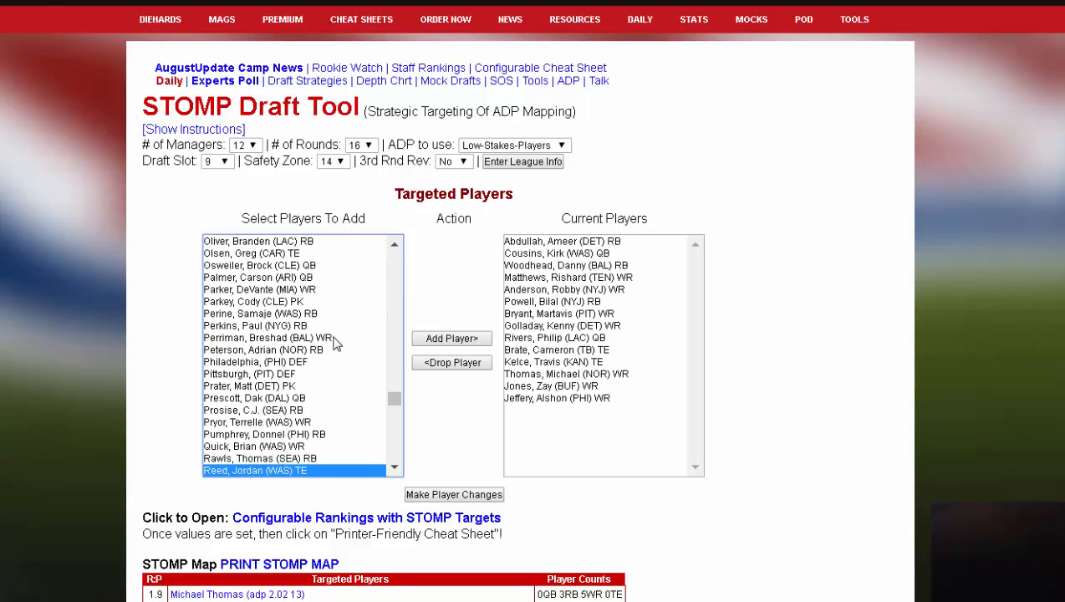
key("Down")
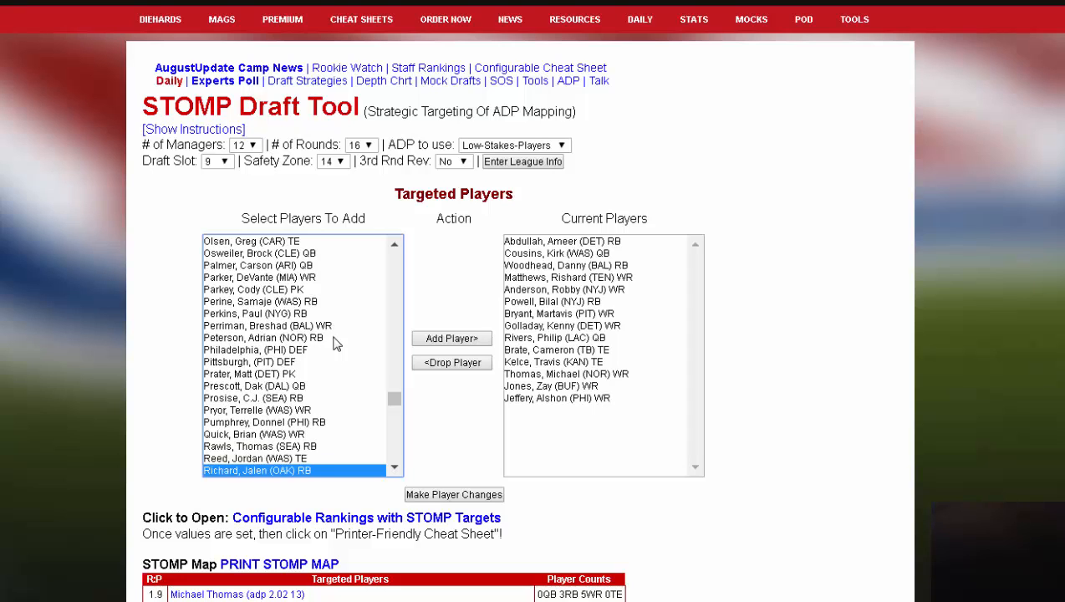
key("Down")
key("Down")
key("Down")
key("Down")
key("Down")
key("Down")
key("Down")
key("Down")
key("Down")
key("Down")
key("Down")
key("Down")
key("Down")
key("Down")
key("Up")
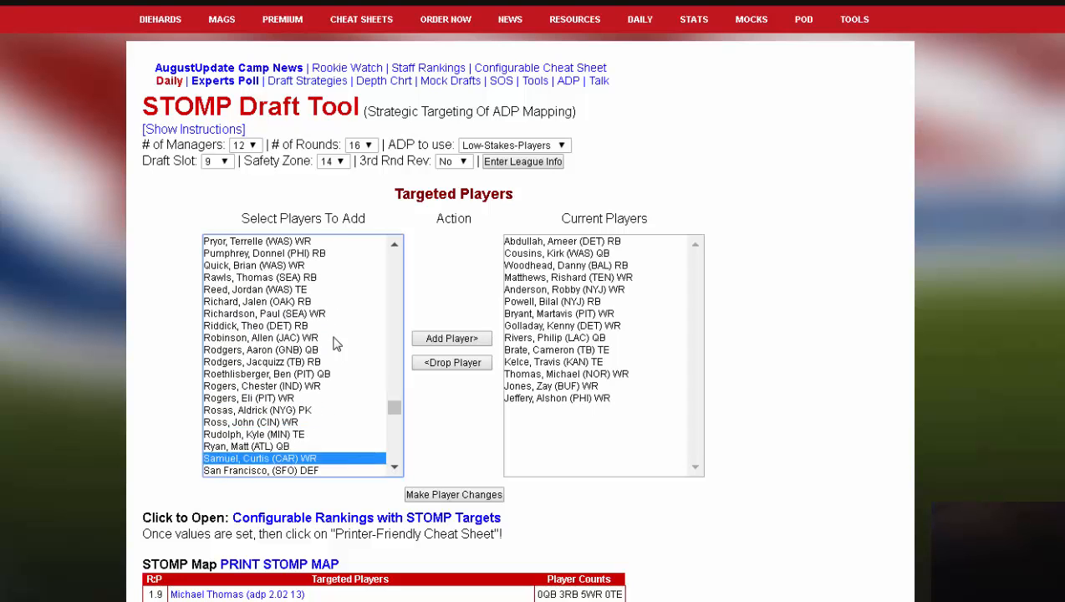
key("Up")
key("Up")
key("Up")
key("Up")
key("Up")
key("Up")
key("Up")
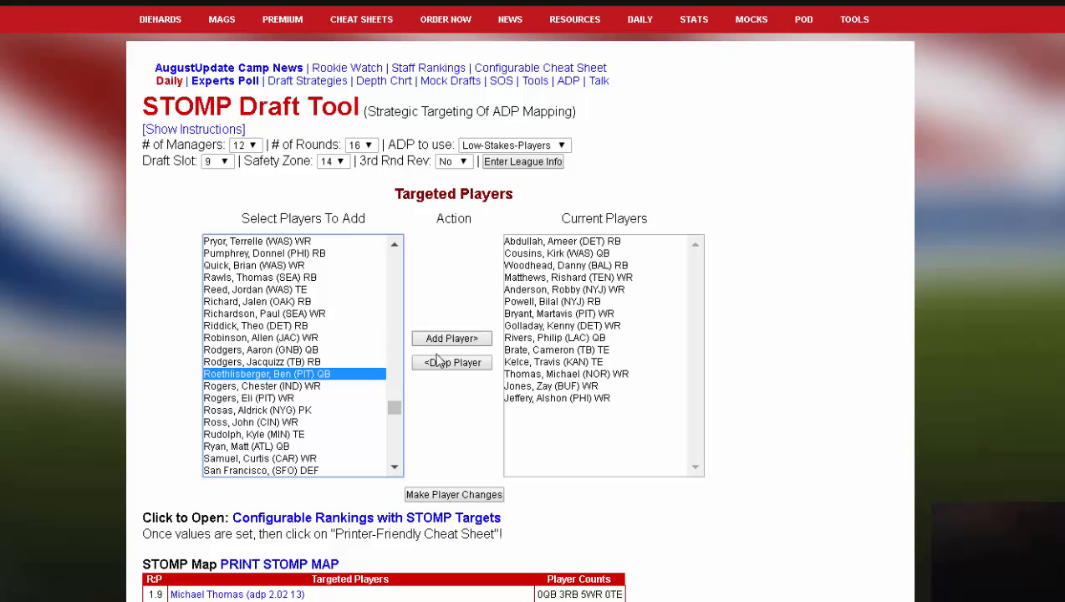
left_click(465, 339)
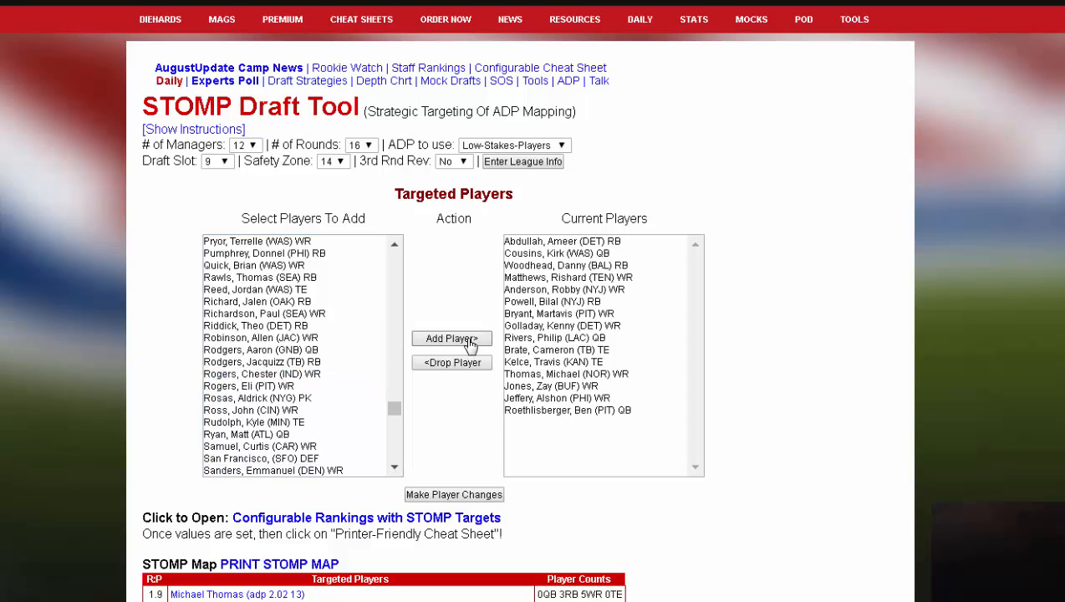
left_click(501, 492)
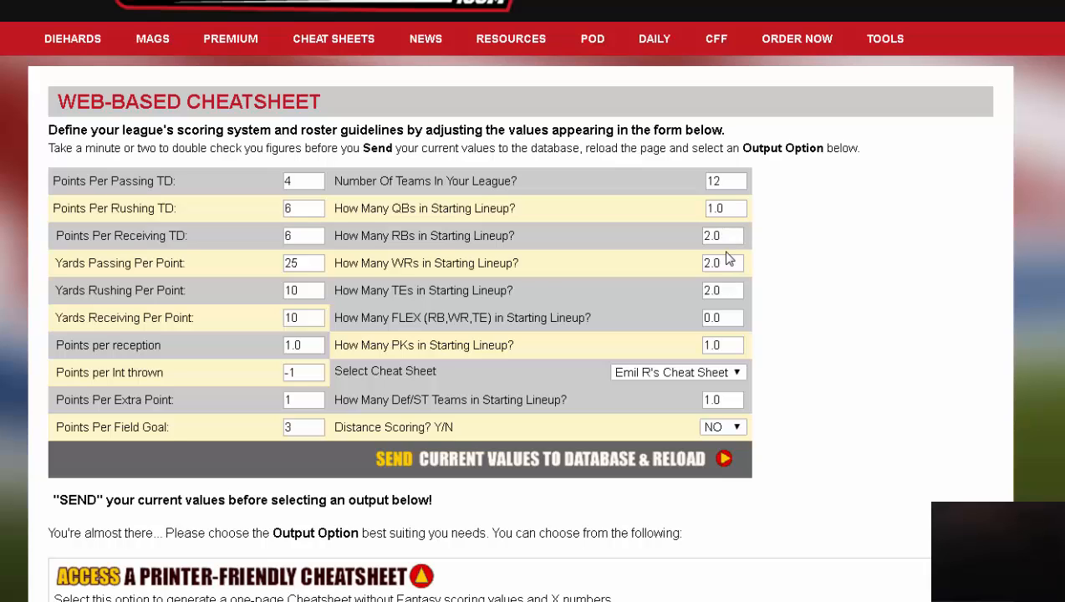
Step: Set the web-based cheatsheet's starting lineup to 1 TE and 2 FLEX
double_click(730, 289)
type("1")
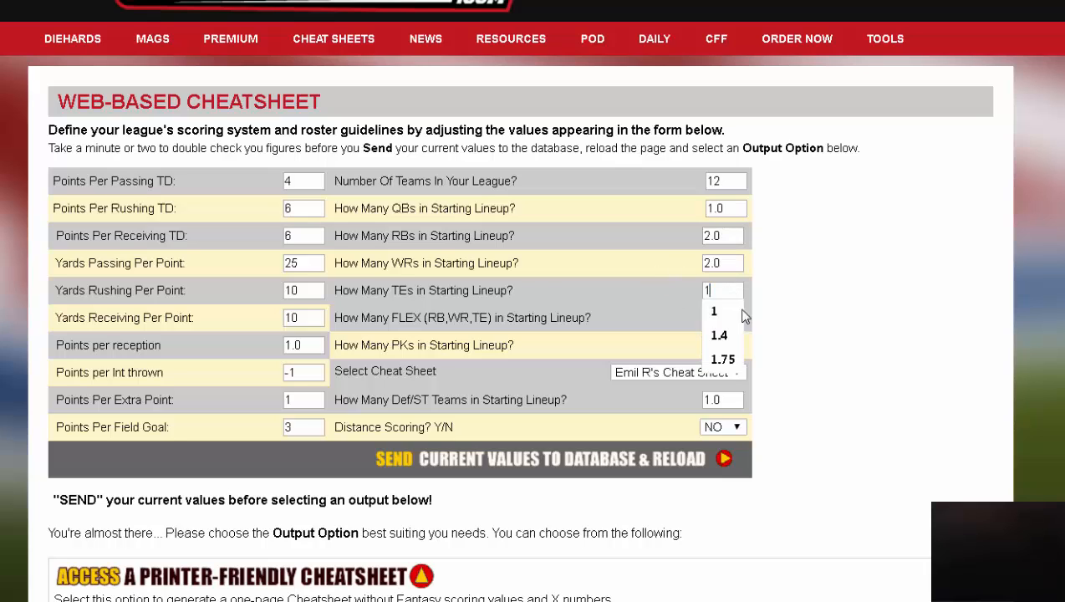
key("Tab")
type("2")
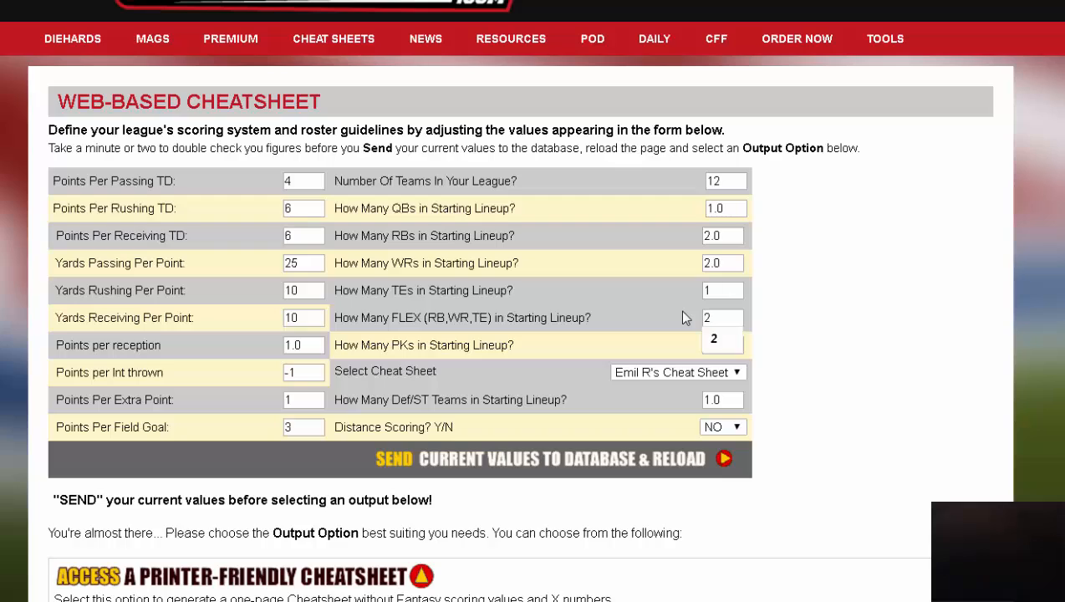
key("Tab")
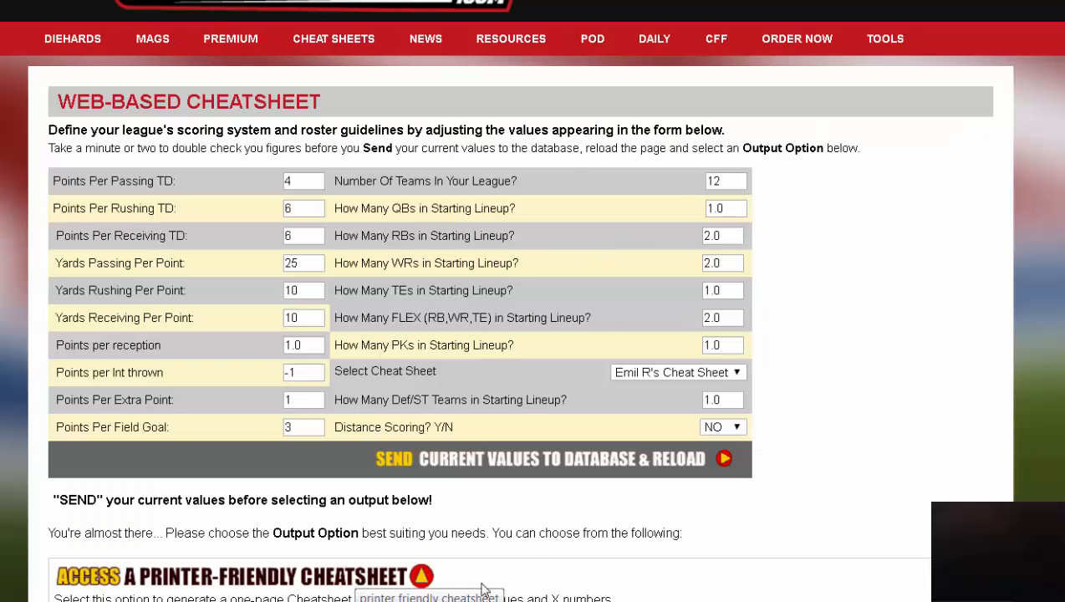
Step: Examine the cheat sheet's overall rankings, highlighting the Kelce, KAN entry
scroll(501, 577, "down", 3)
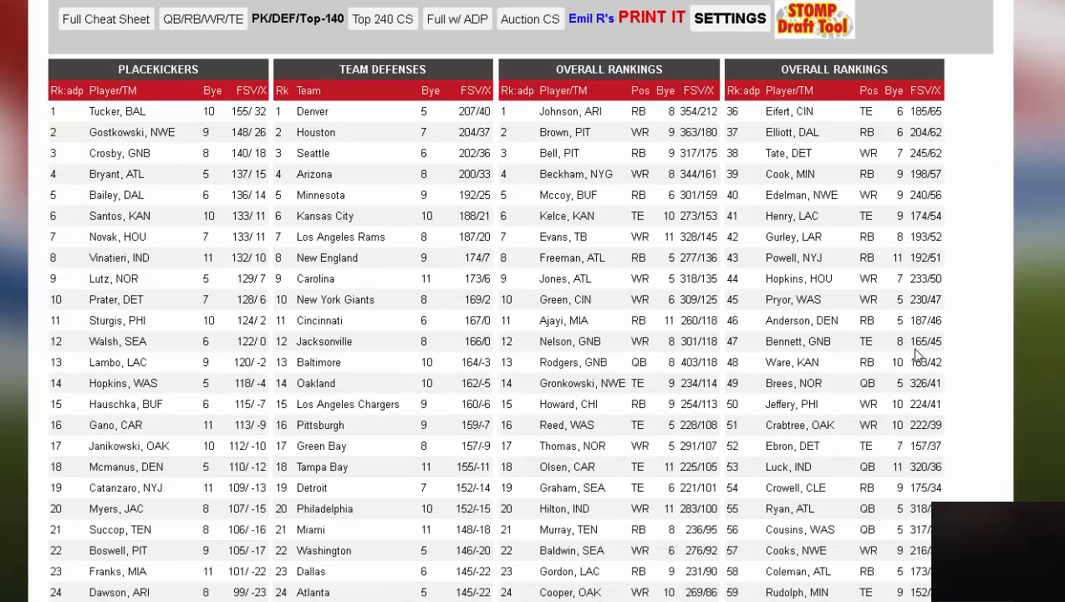
left_click_drag(597, 215, 539, 216)
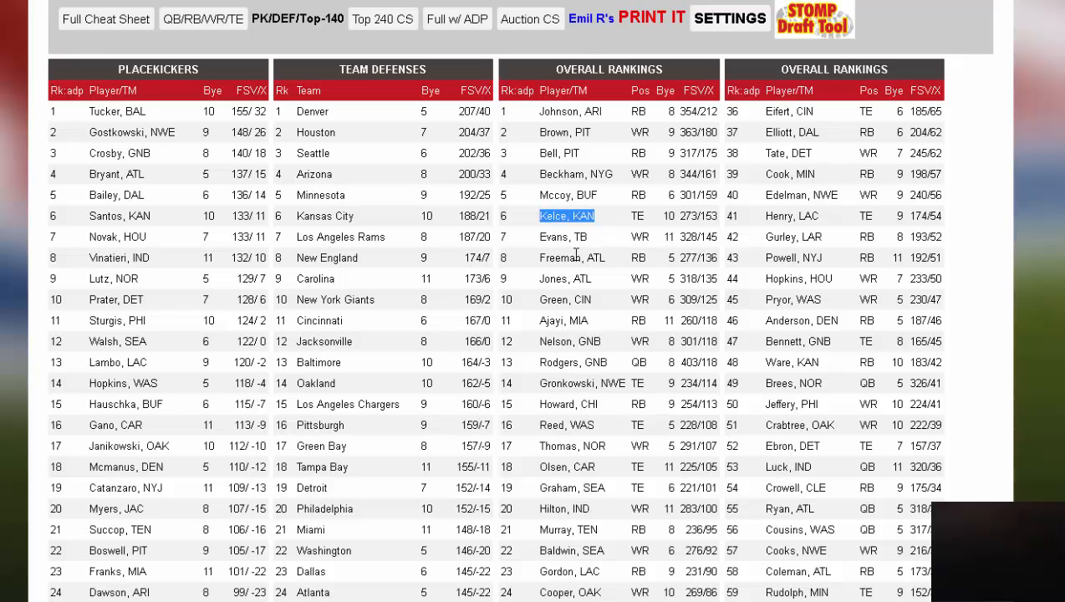
left_click(622, 387)
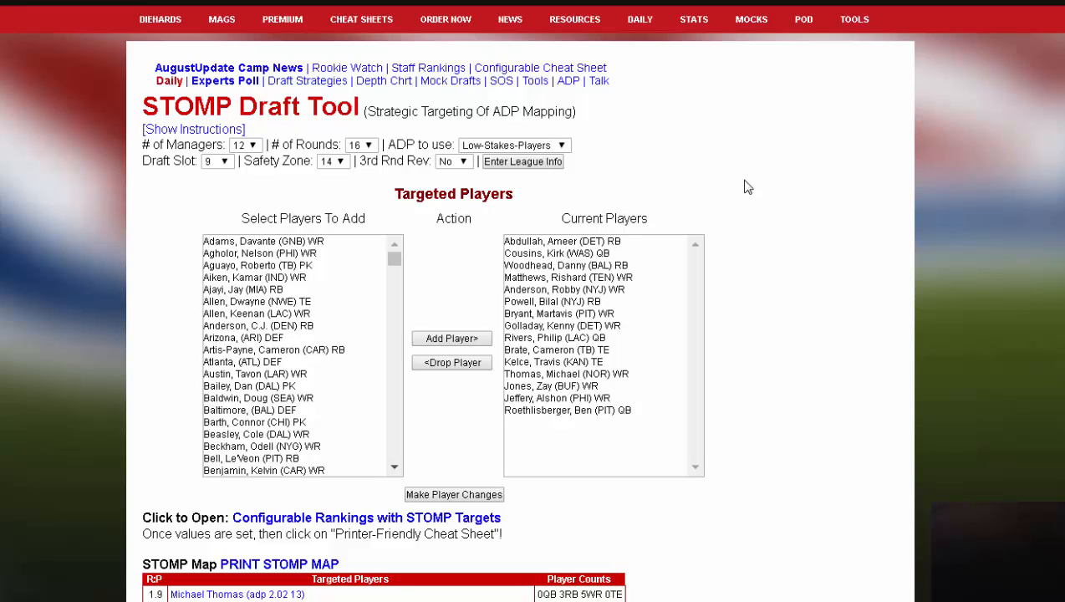
Step: Add Zach Ertz (PHI) TE to the STOMP targeted players and submit the player changes
left_click(265, 338)
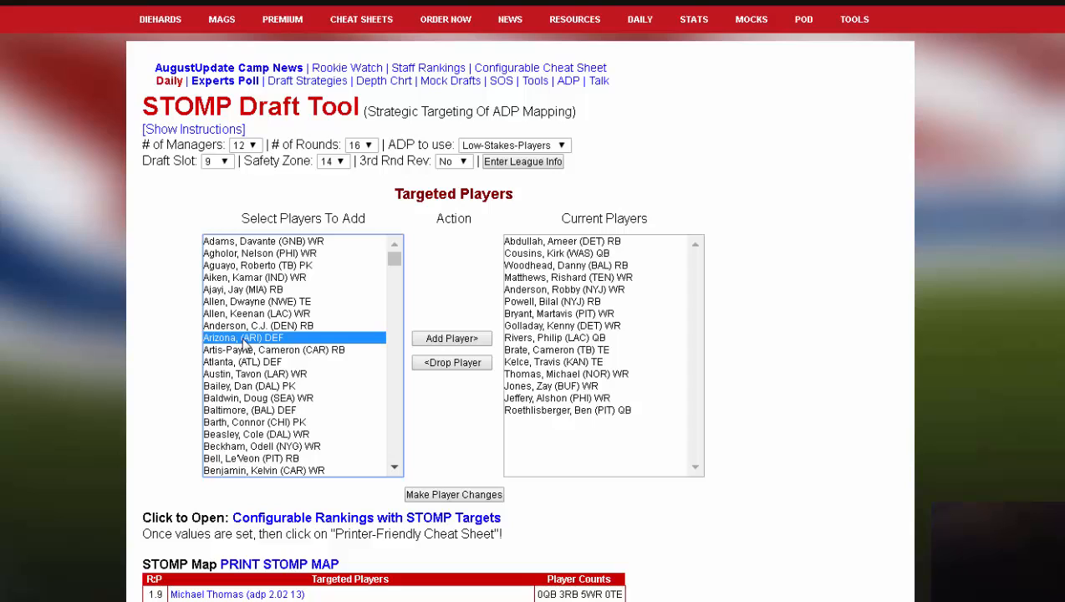
key("e")
key("r")
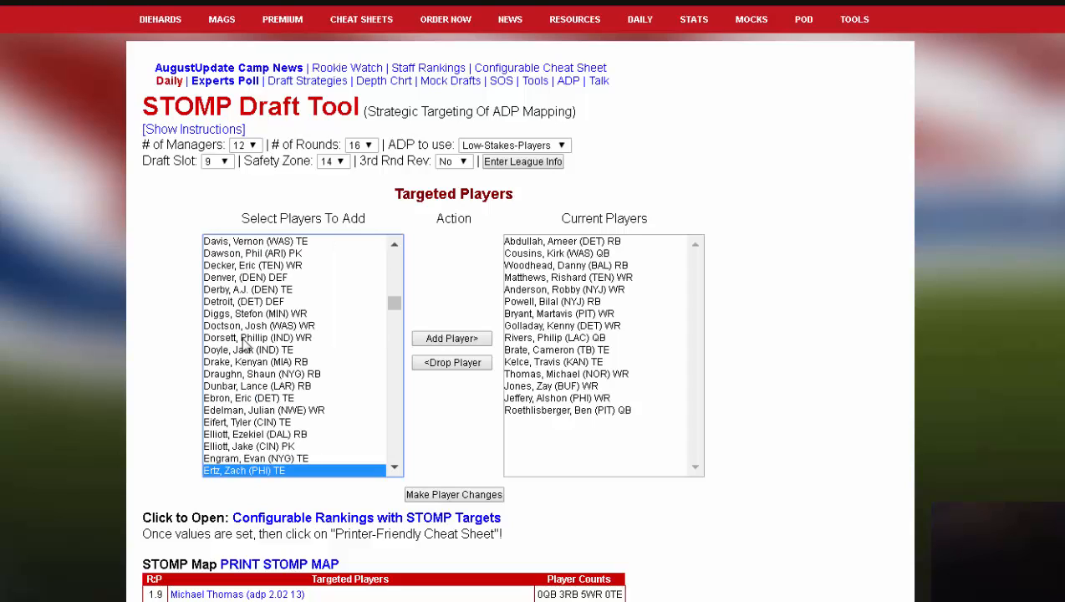
left_click(475, 339)
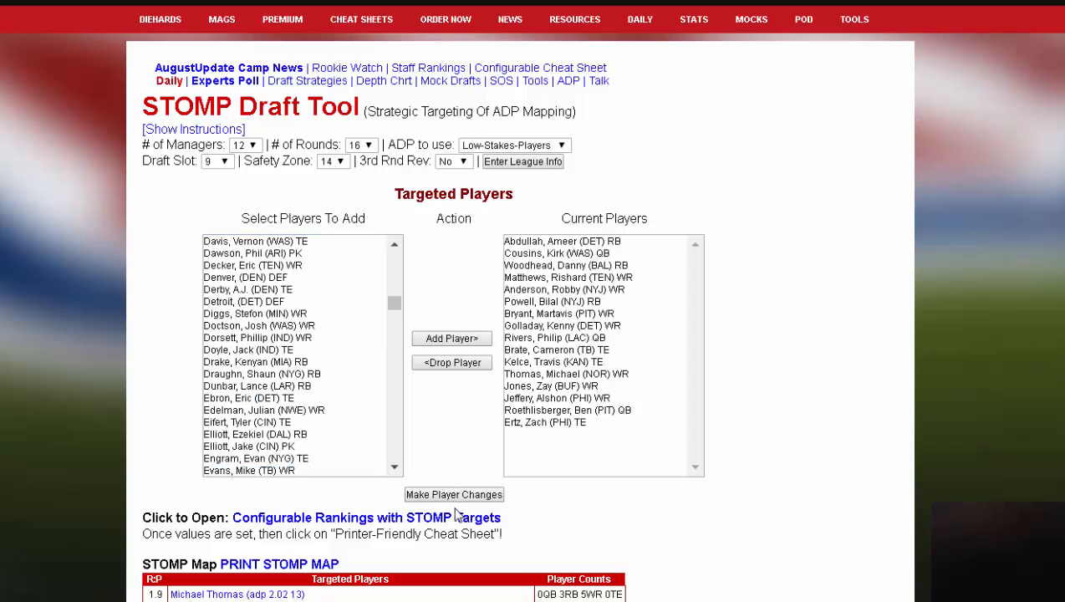
left_click(409, 498)
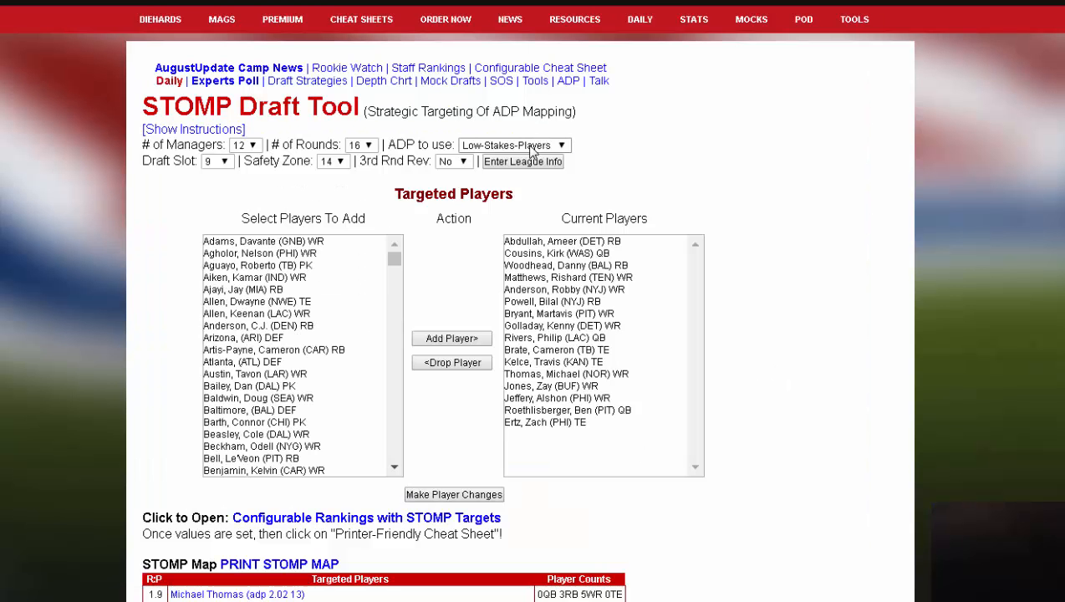
Step: Update the league info to High-Stakes-Players ADP, draft slot 11, 20 rounds and safety zone 6, and review the resulting STOMP Map
left_click(531, 146)
left_click(504, 185)
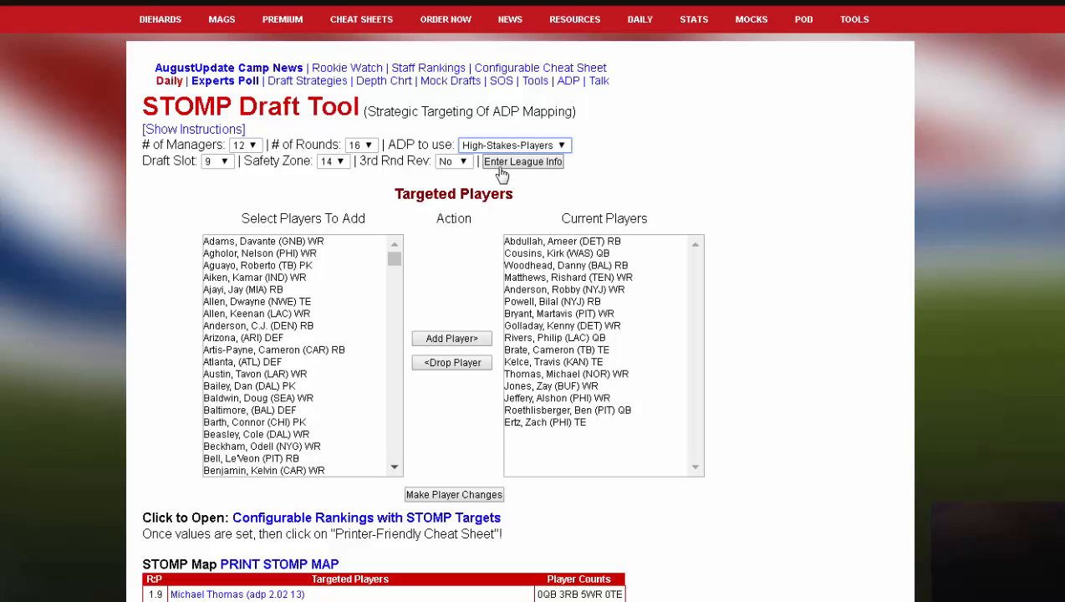
left_click(217, 162)
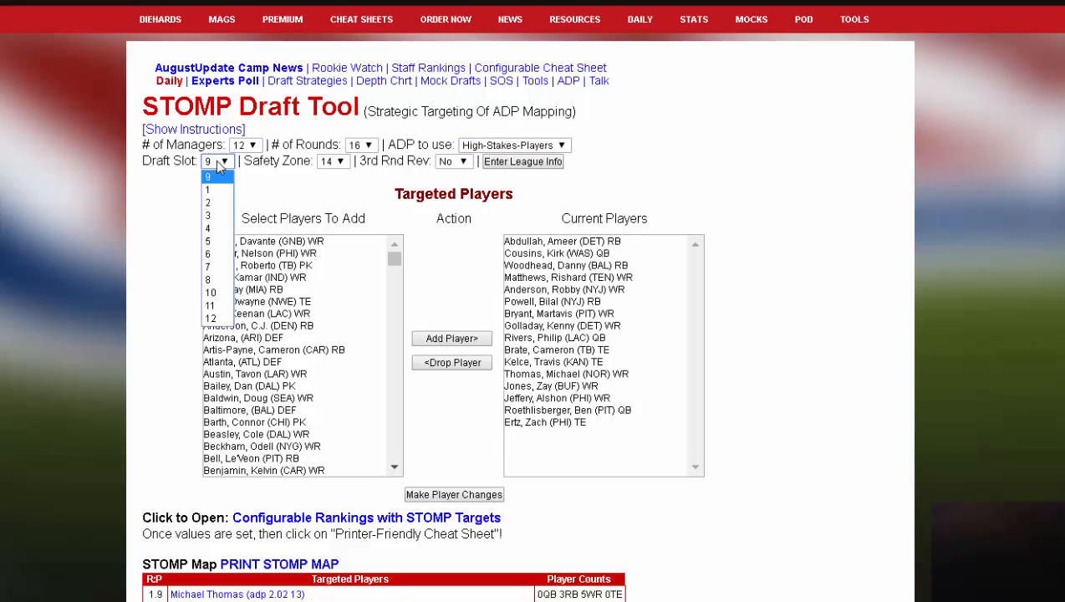
left_click(219, 306)
left_click(358, 147)
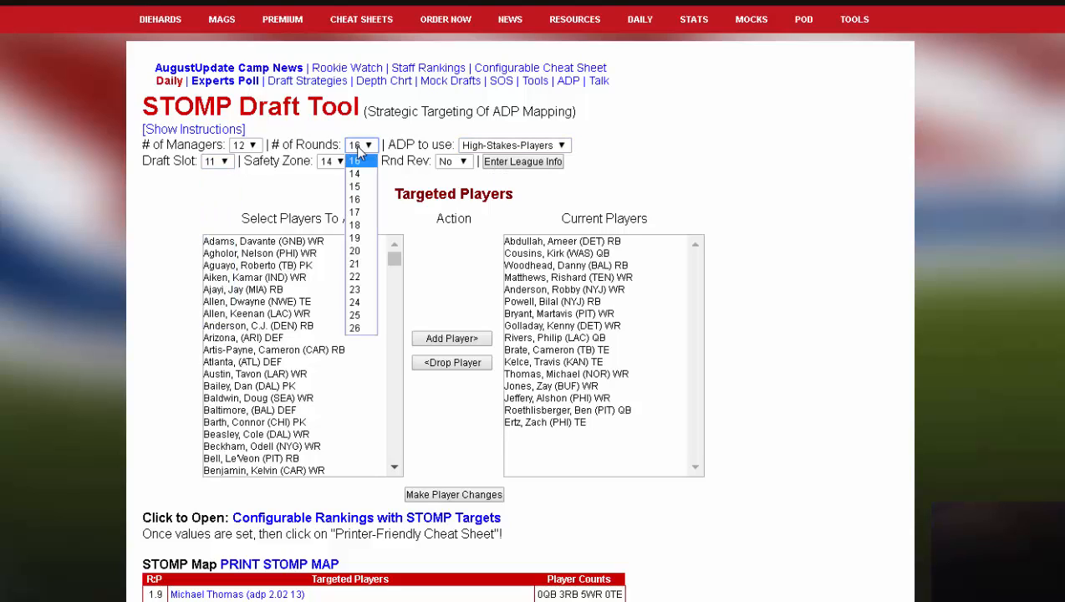
left_click(358, 250)
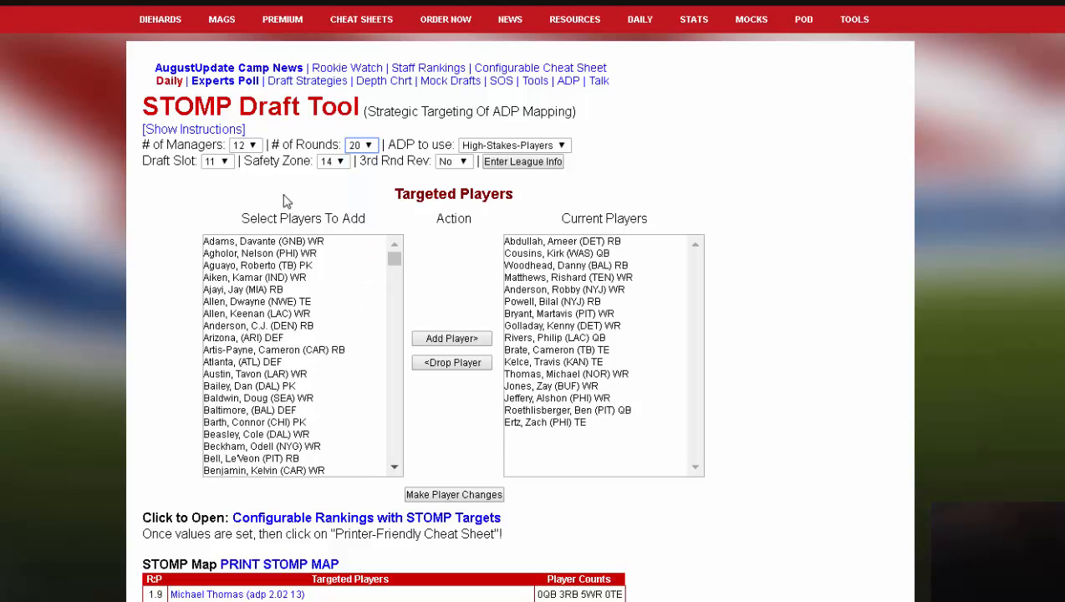
left_click(340, 164)
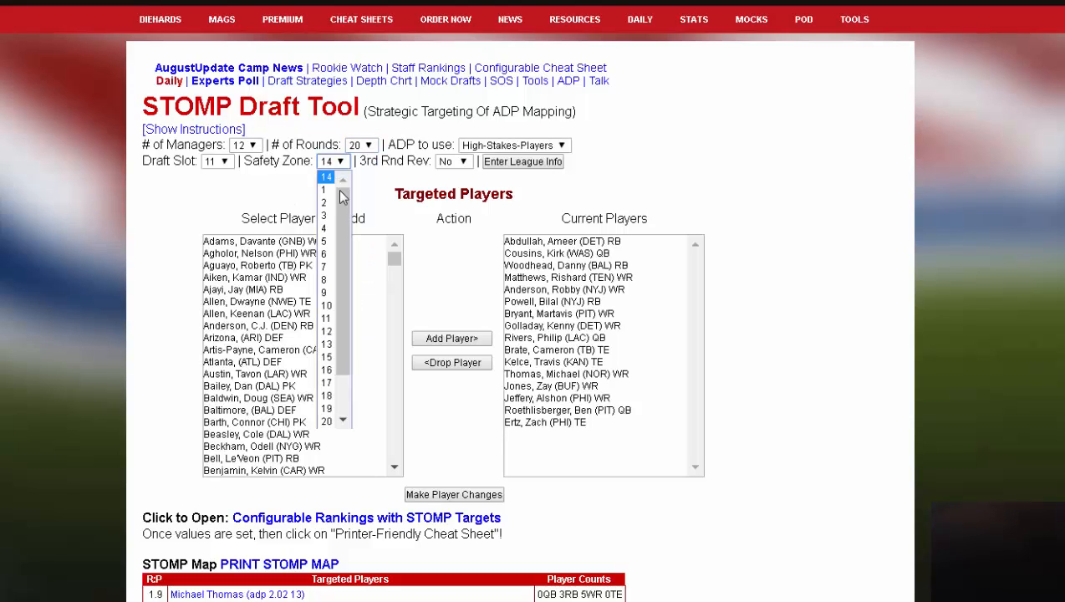
left_click(326, 253)
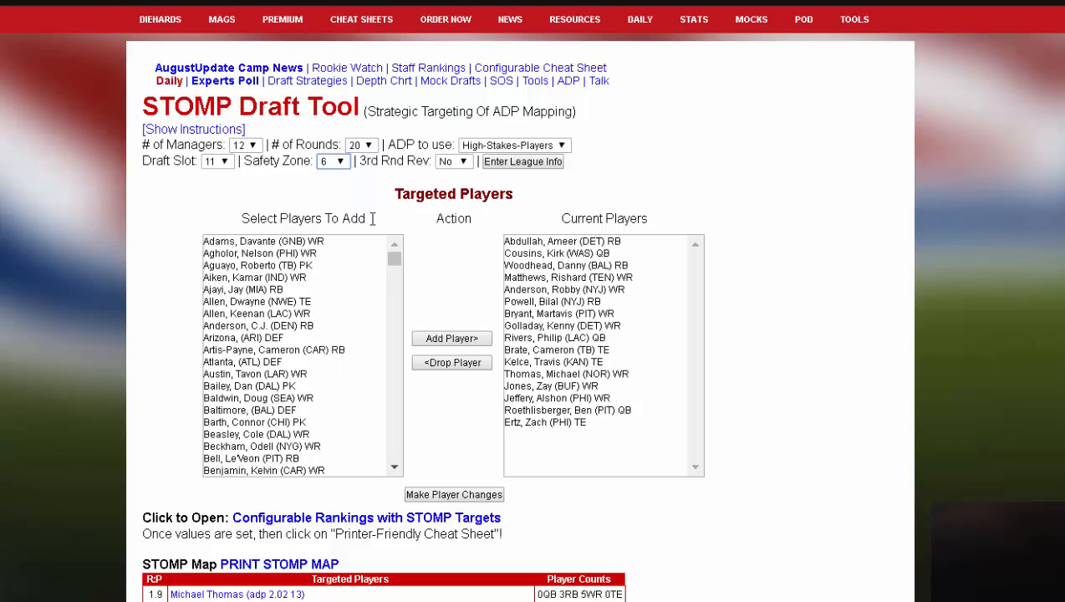
left_click(533, 166)
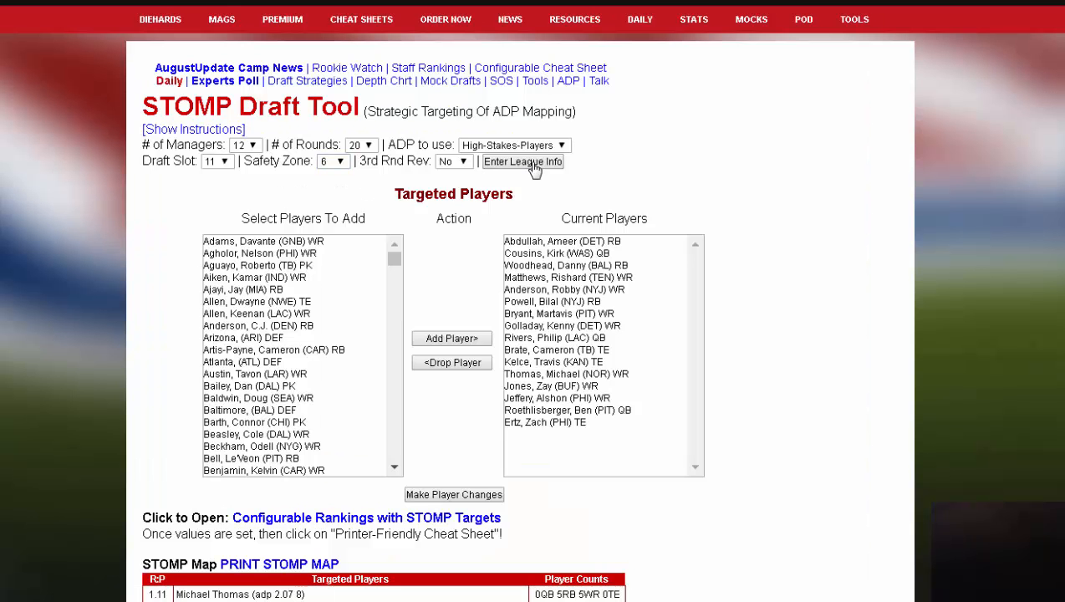
scroll(530, 259, "down", 5)
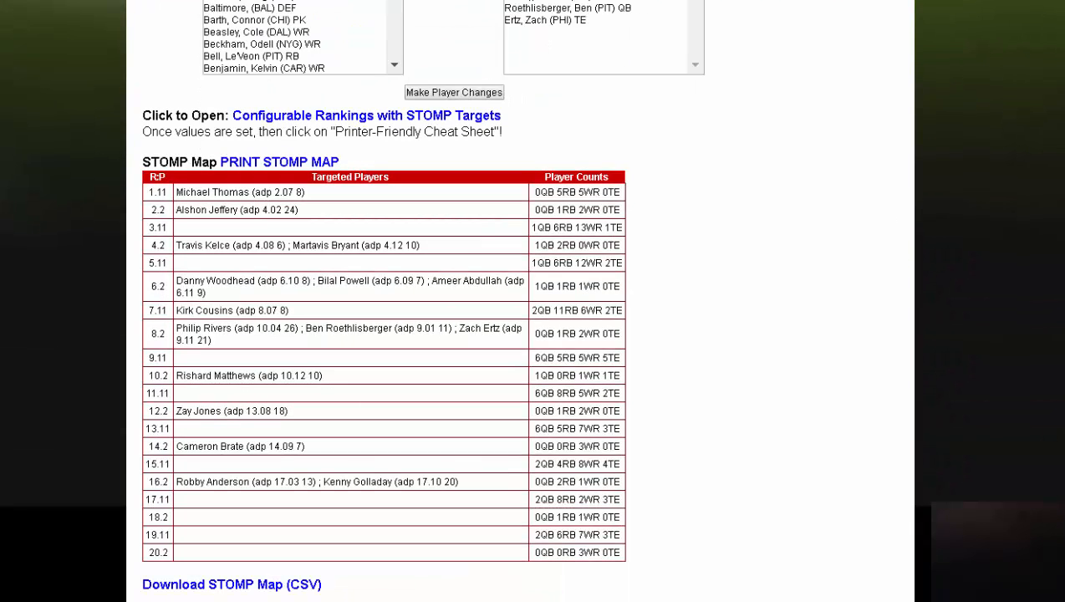
Step: Set third-round reversal to Yes, submit the league info and review the updated STOMP Map
scroll(530, 301, "up", 5)
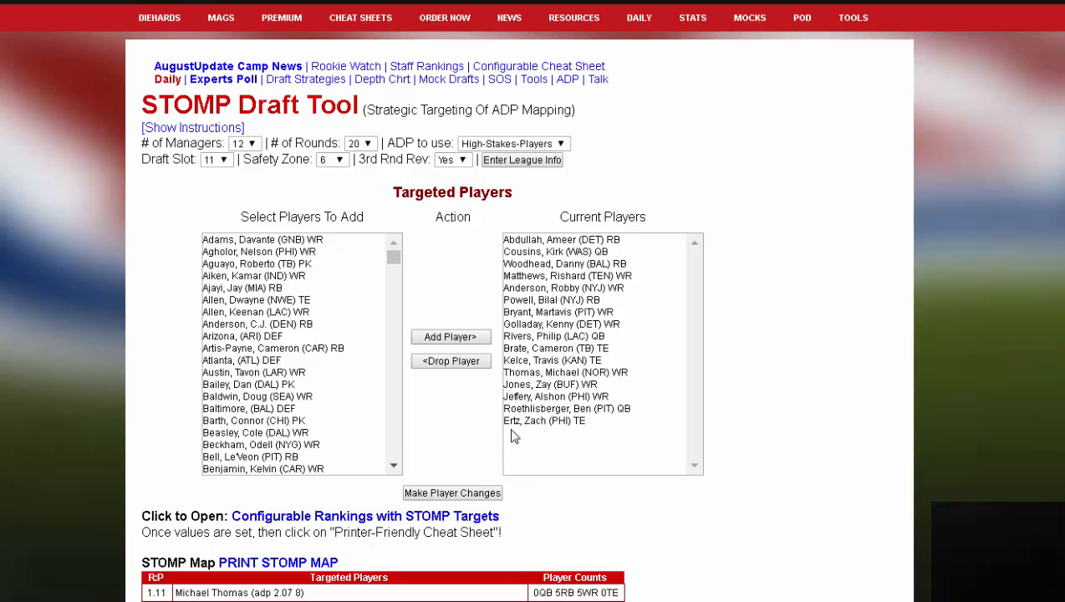
left_click(448, 161)
left_click(447, 173)
left_click(534, 160)
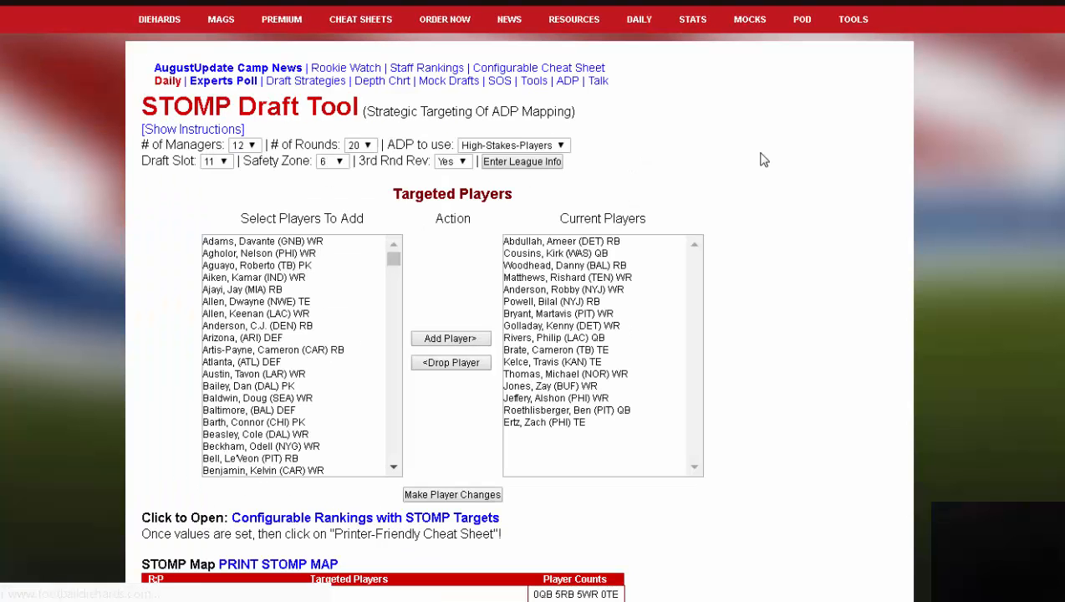
scroll(763, 160, "down", 6)
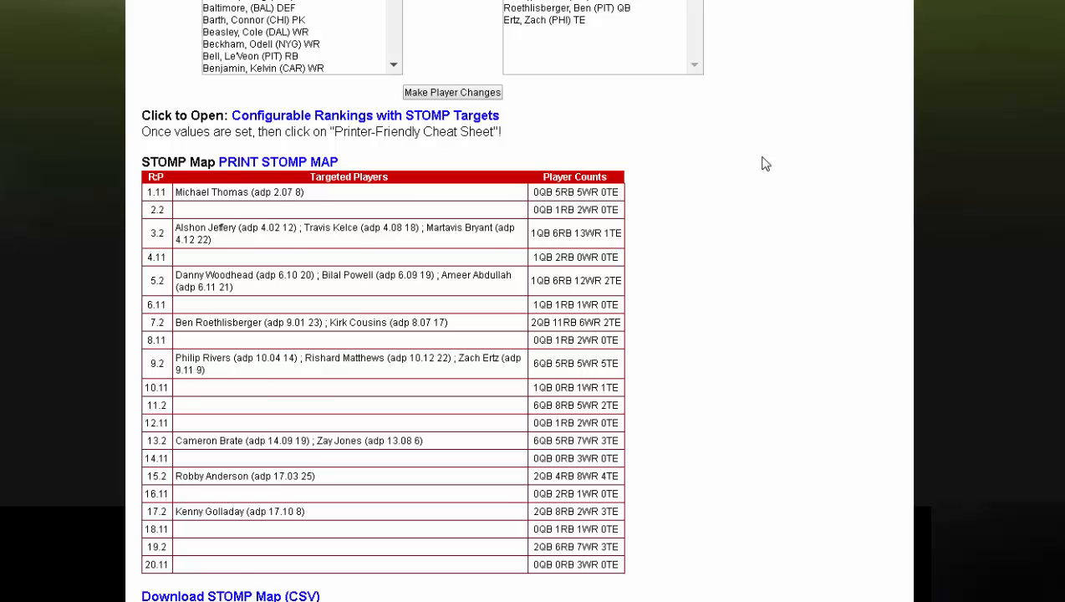
Step: Examine the STOMP Map's targeted players by round, highlighting Travis Kelce at pick 3.2 and the Matthews and Ertz entries at 9.2
scroll(961, 209, "down", 1)
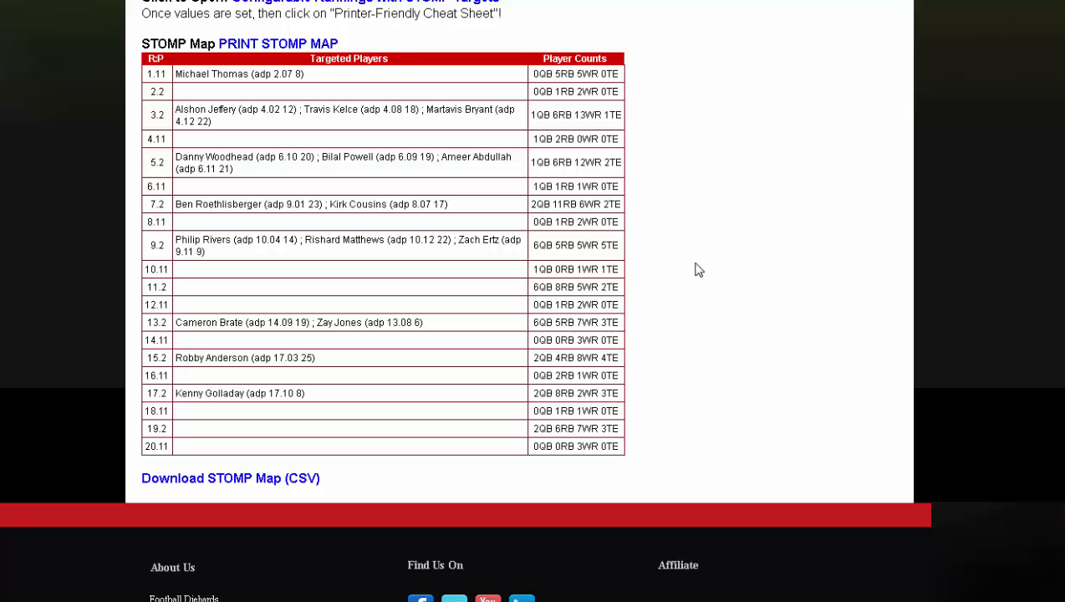
left_click_drag(364, 107, 308, 110)
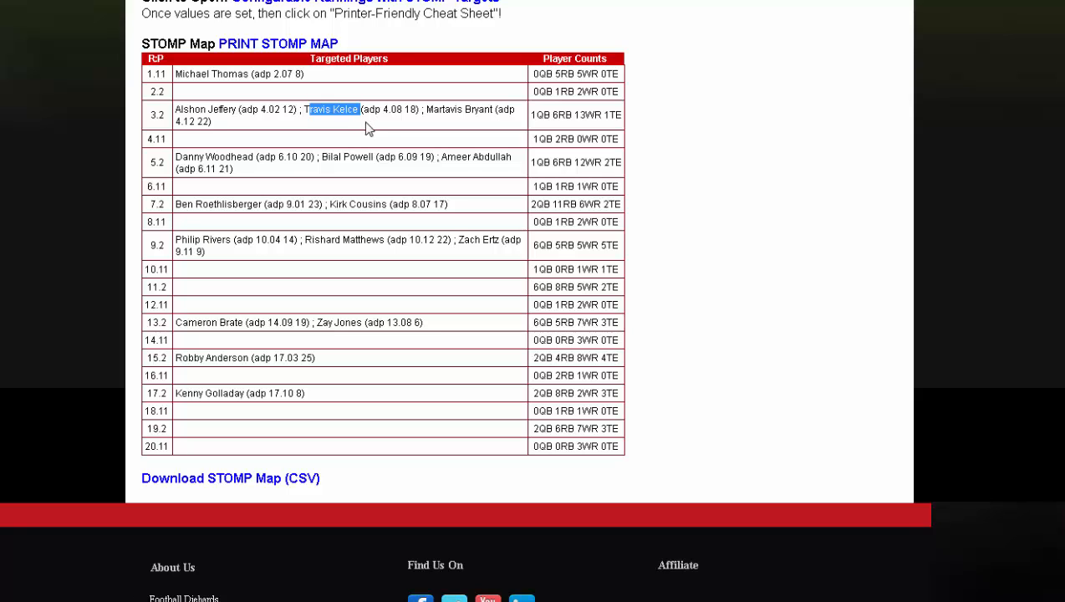
left_click(365, 124)
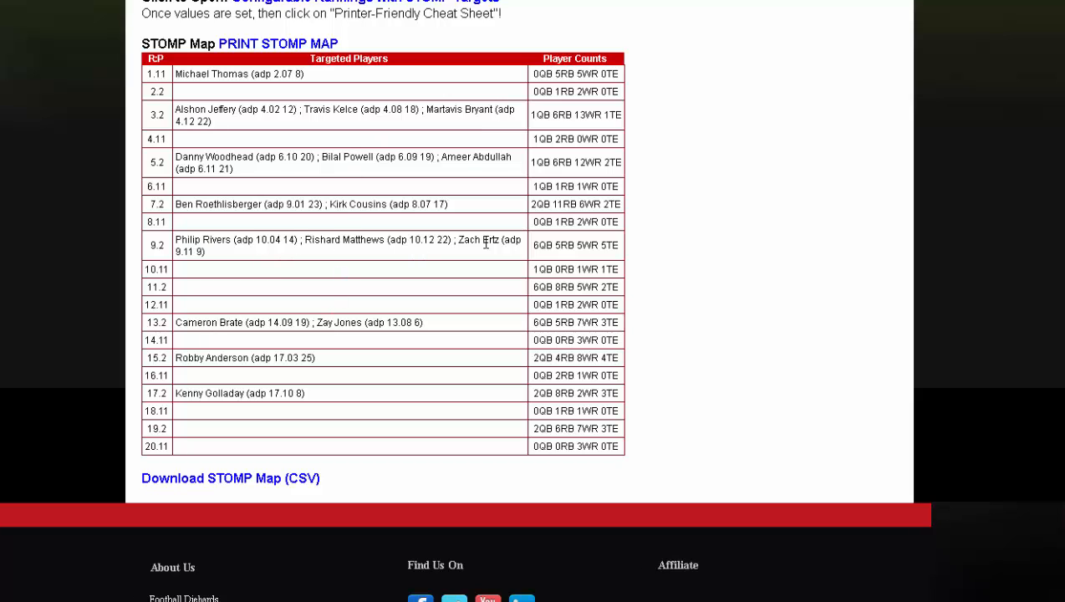
left_click_drag(486, 241, 281, 240)
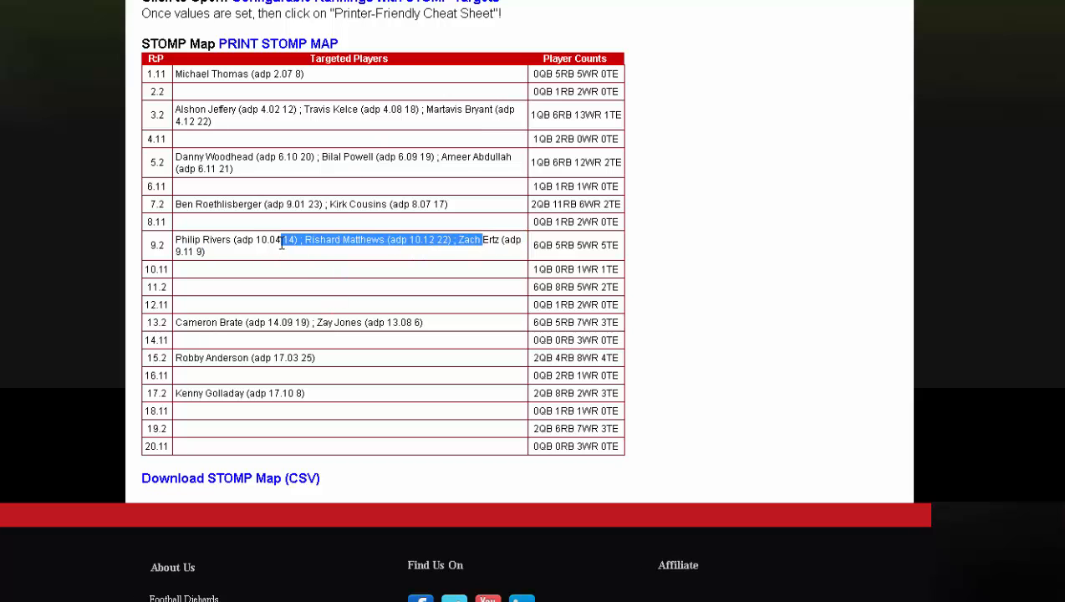
left_click(676, 241)
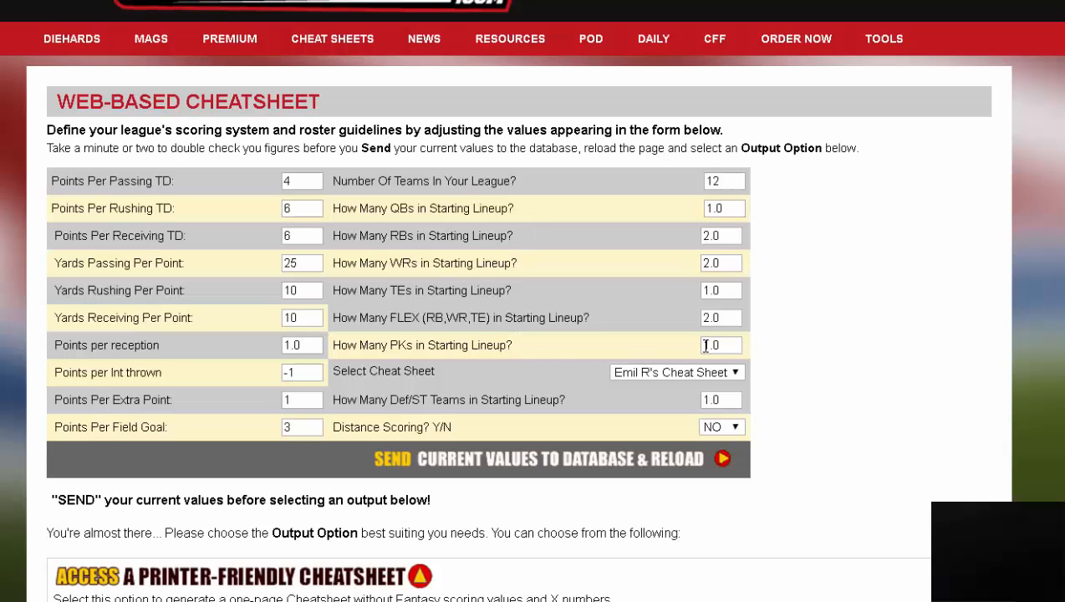
Step: Check the flex and passing-yards settings, send the current cheat sheet values to the database and open the printer-friendly cheat sheet
left_click_drag(716, 318, 693, 326)
left_click_drag(311, 261, 275, 261)
left_click(439, 462)
left_click(384, 581)
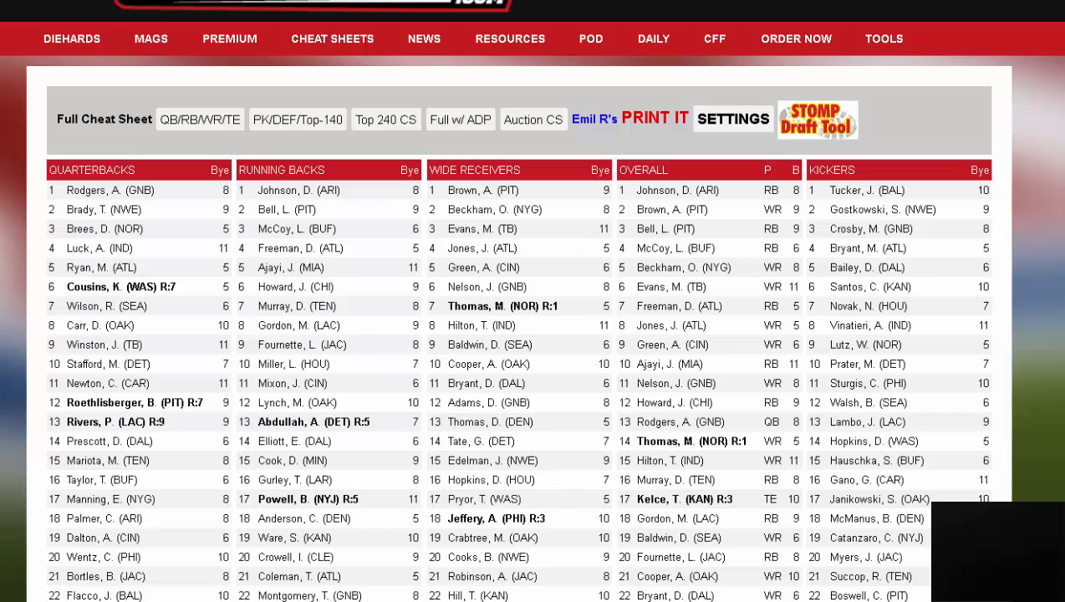
Step: Review the targeted players on the full cheat sheet, highlighting the Cousins, K. (WAS) entry, and print one copy of the sheet
scroll(532, 334, "down", 3)
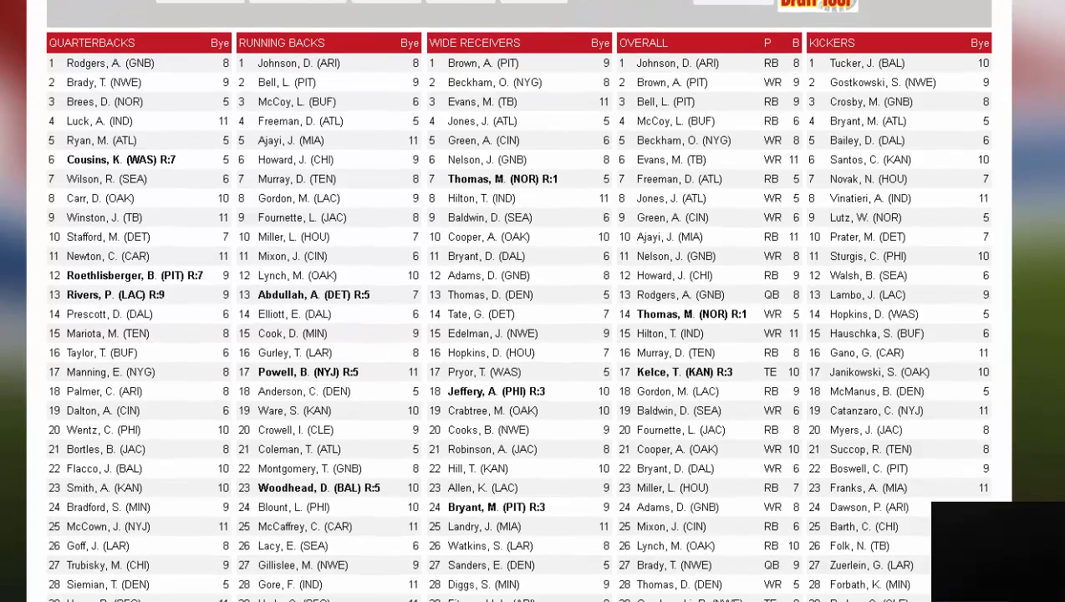
scroll(175, 281, "up", 1)
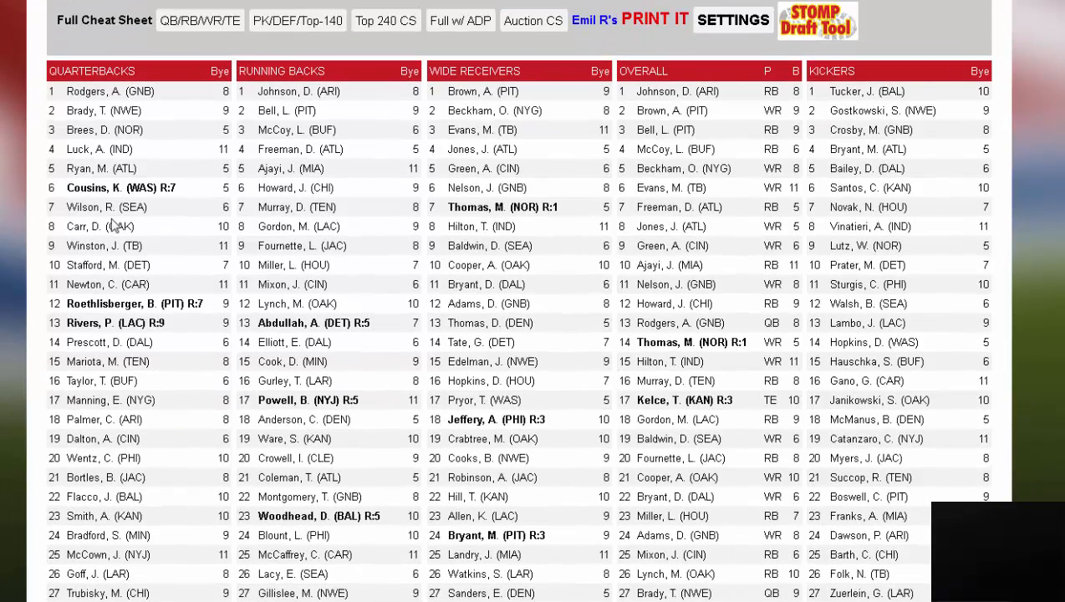
triple_click(165, 187)
left_click(178, 192)
left_click(650, 23)
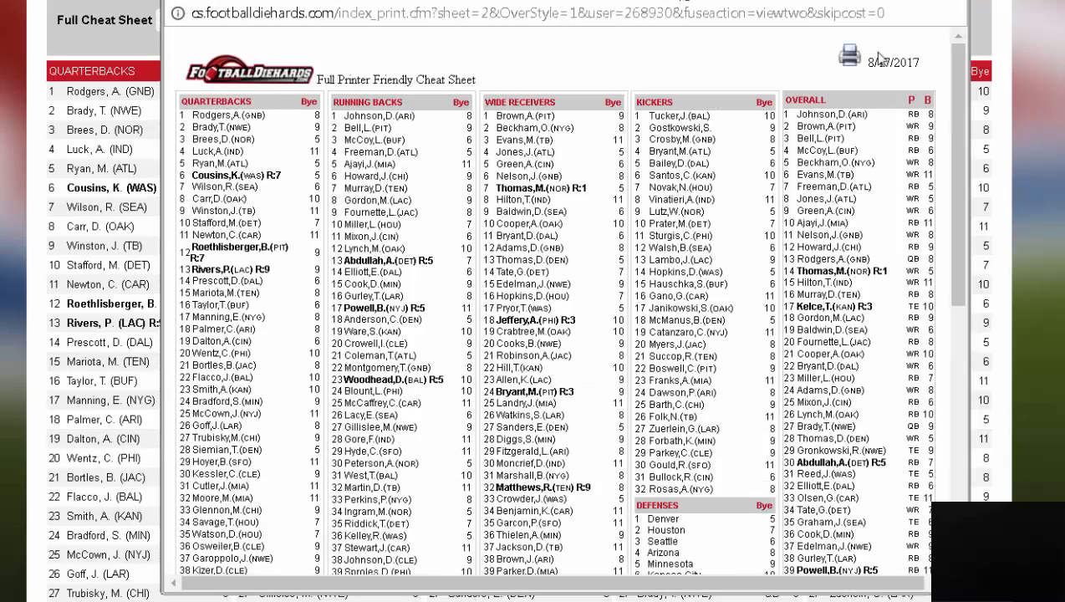
left_click(847, 59)
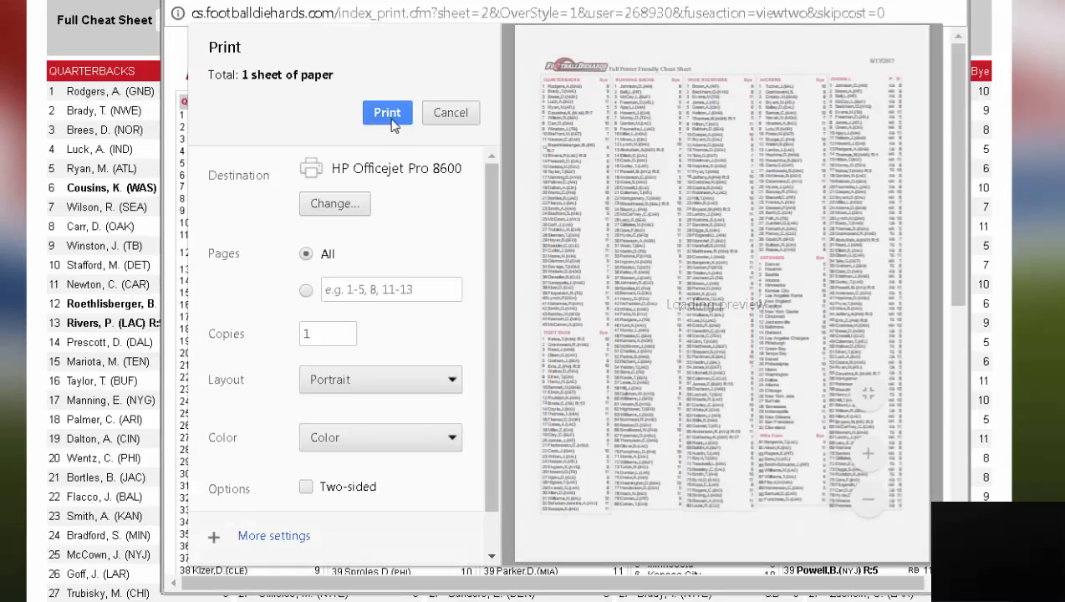
left_click(389, 117)
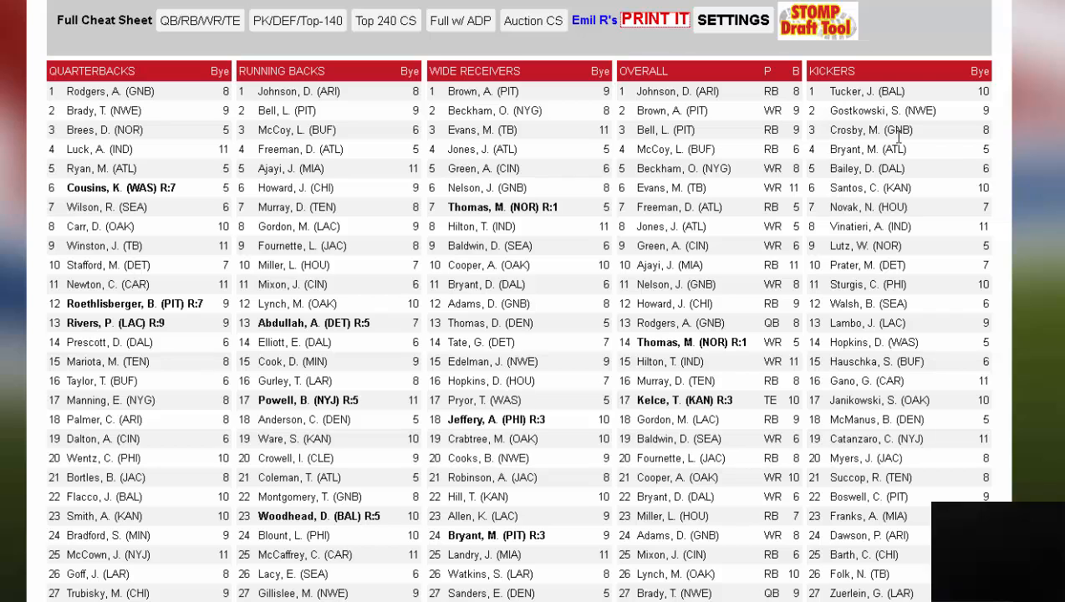